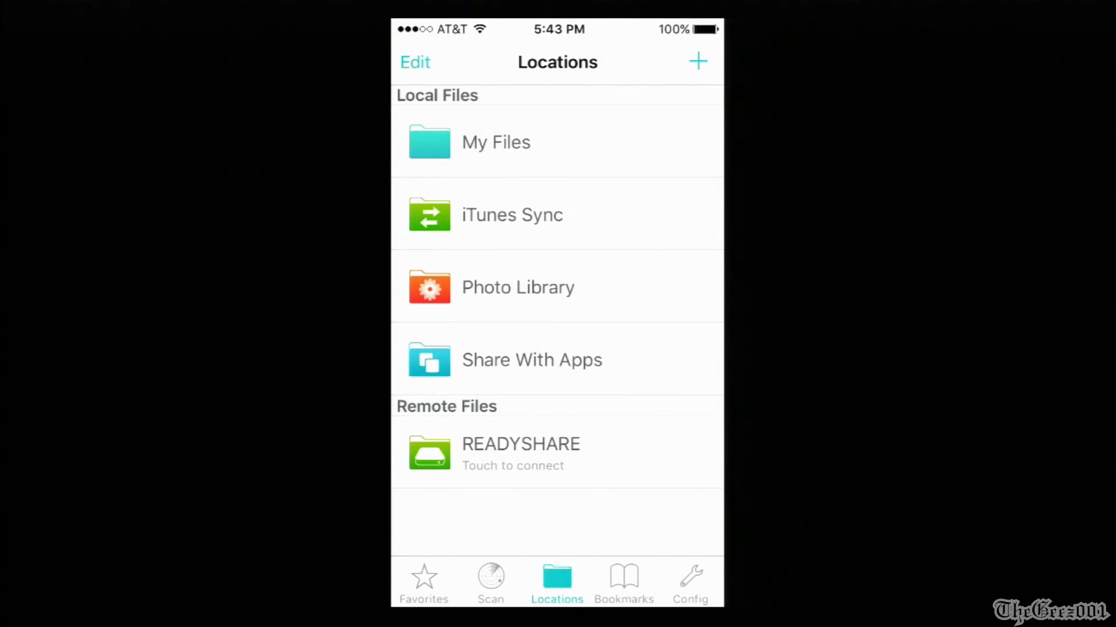
Browse READYSHARE > USB_Storage > Videos > Holmes Movies and play HolmesGreenDress.mp4.
left_click(521, 452)
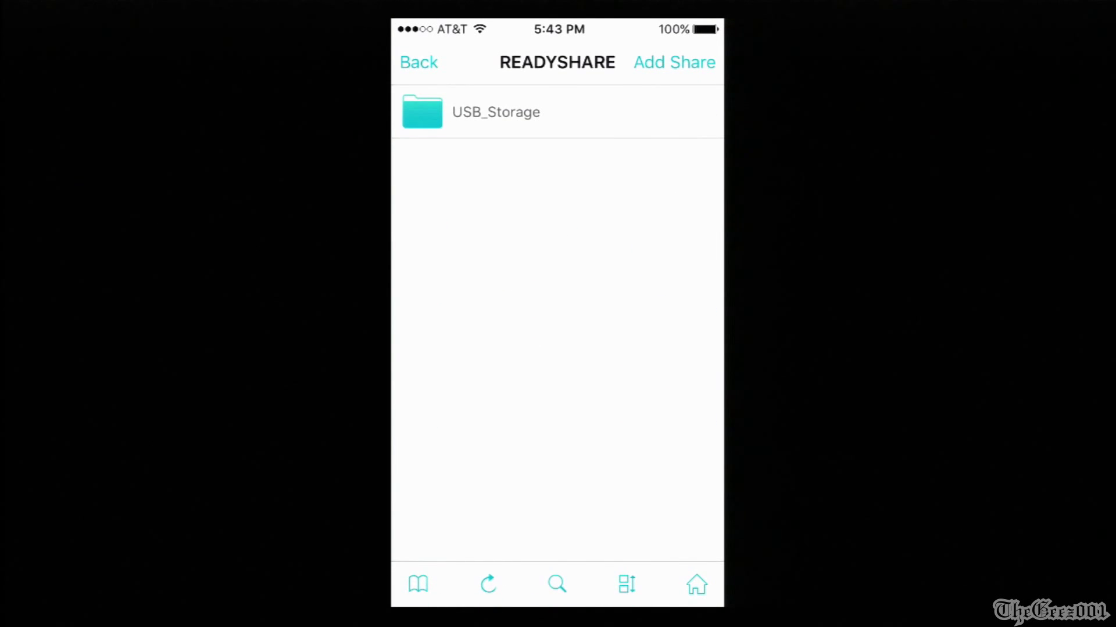
left_click(495, 111)
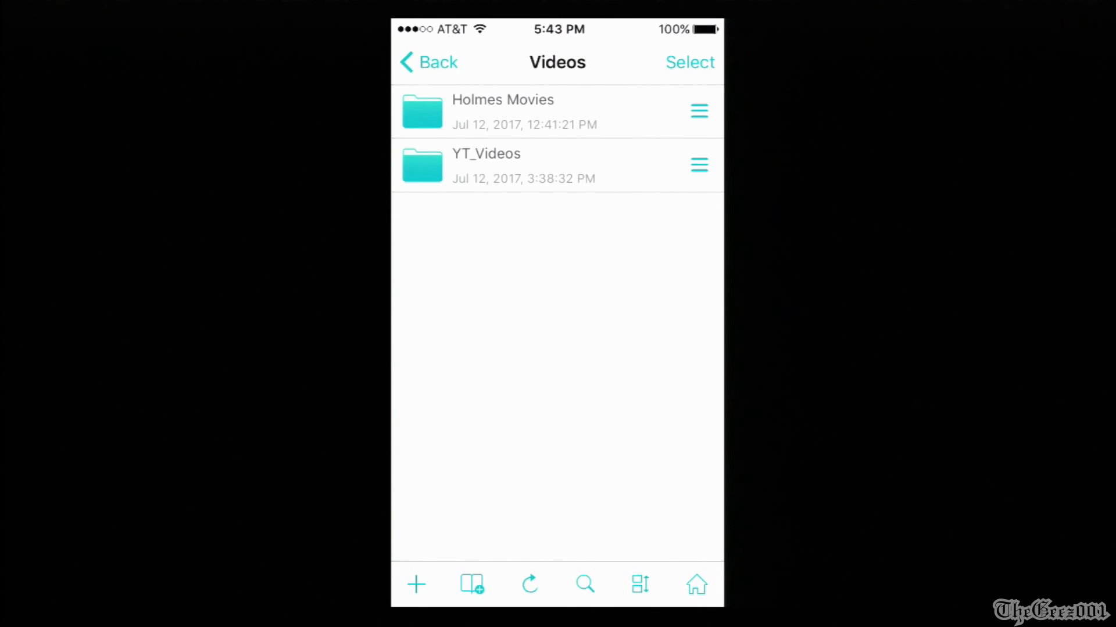
left_click(502, 112)
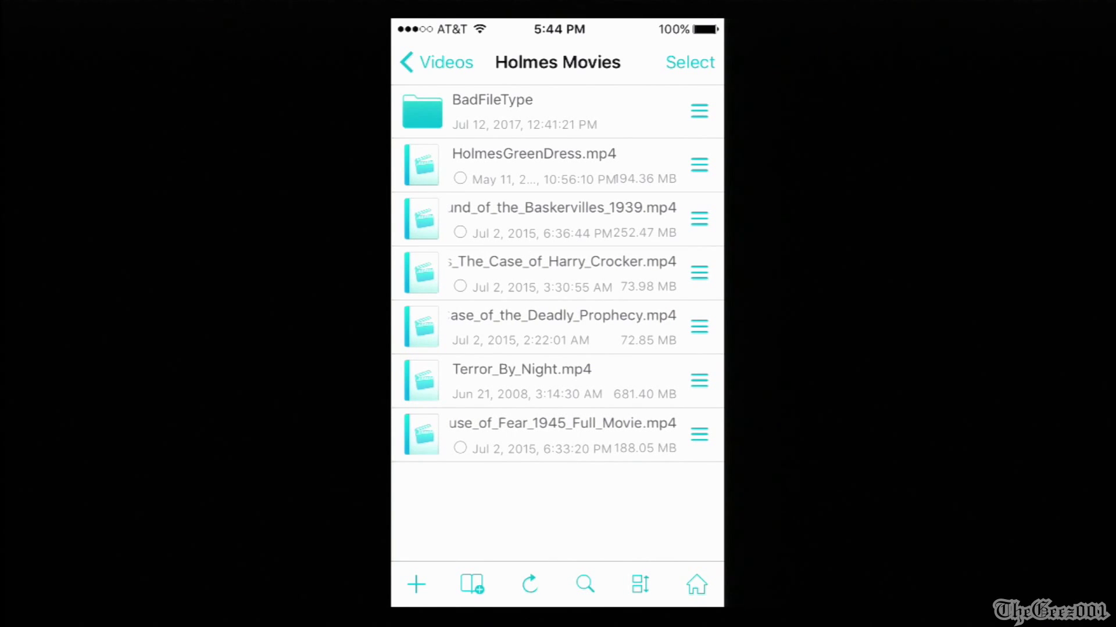
left_click(699, 165)
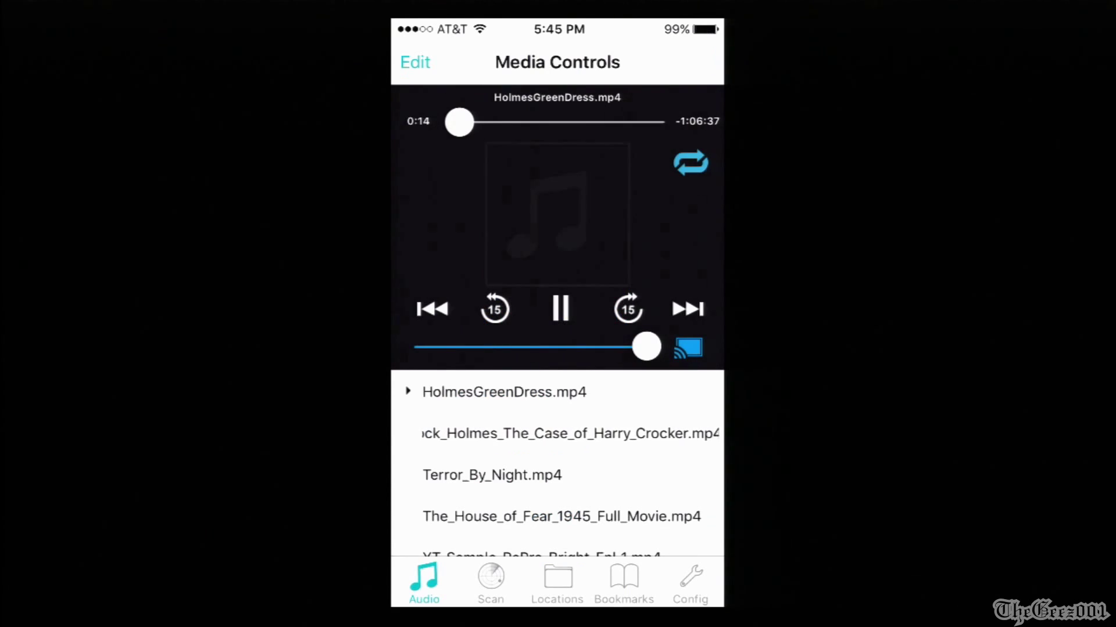
scroll(557, 465, "down", 2)
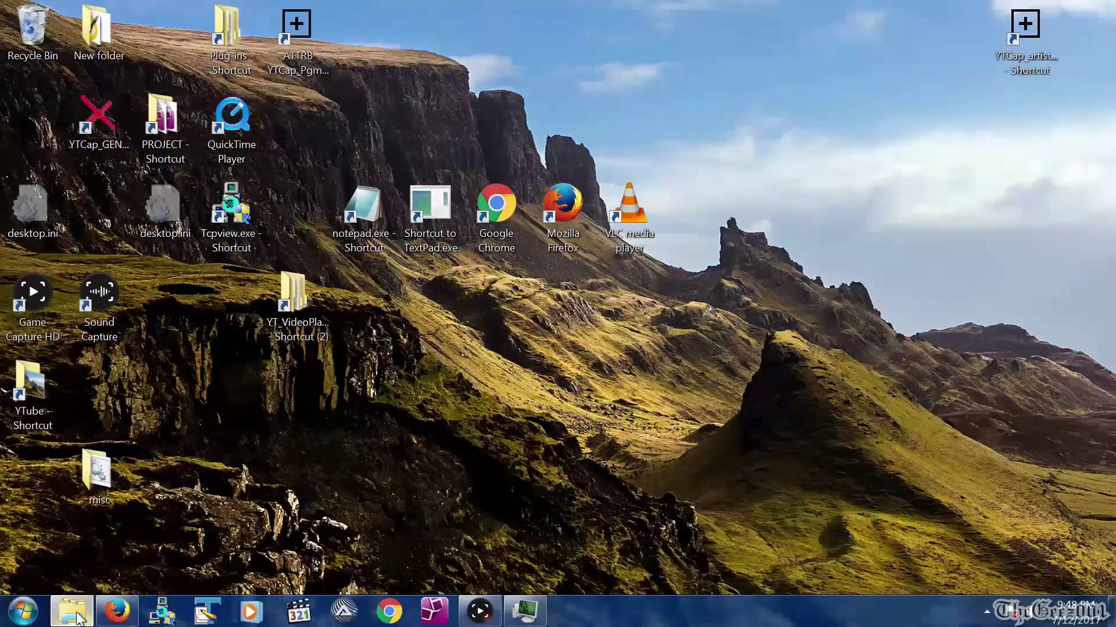
left_click(74, 616)
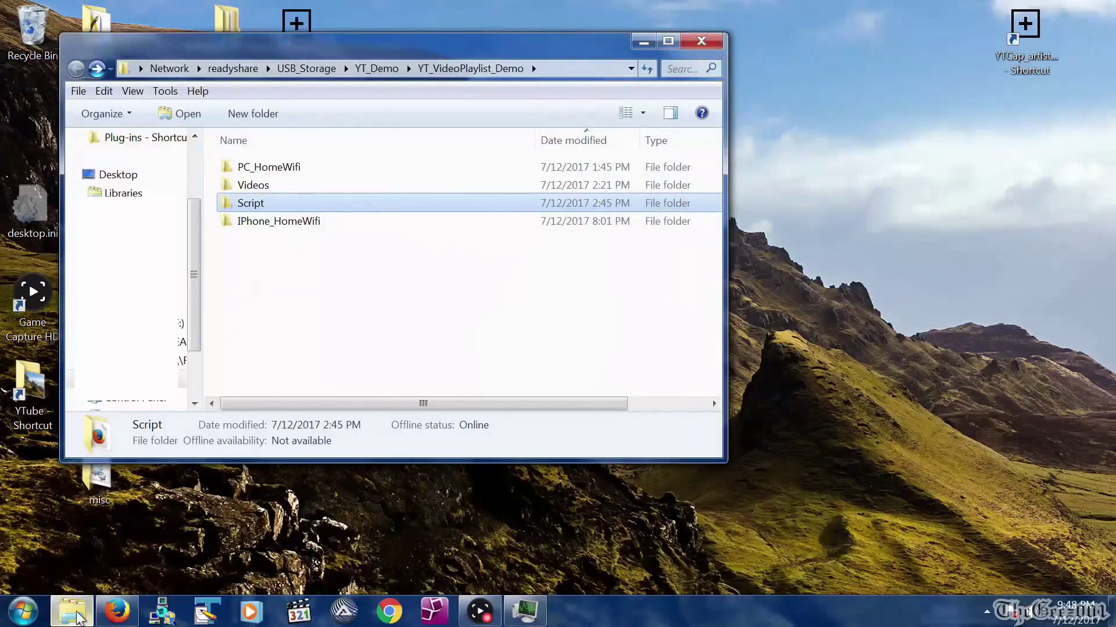
Send Script_YT_Video_playlist.html from the Script folder to TextPad.exe.
double_click(258, 209)
right_click(268, 168)
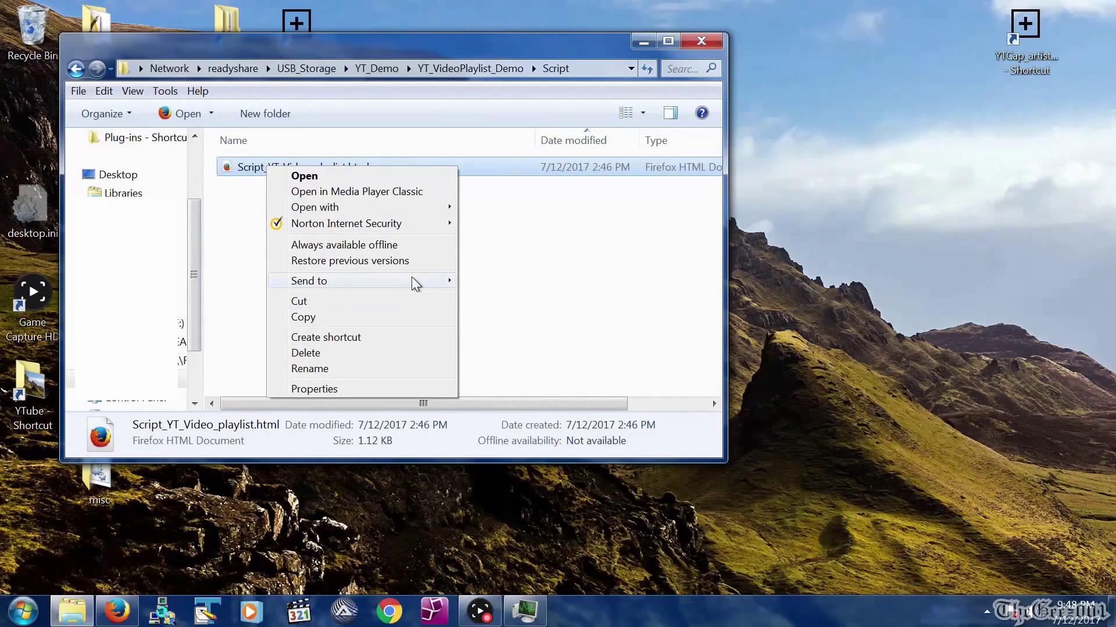
mouse_move(412, 278)
left_click(496, 404)
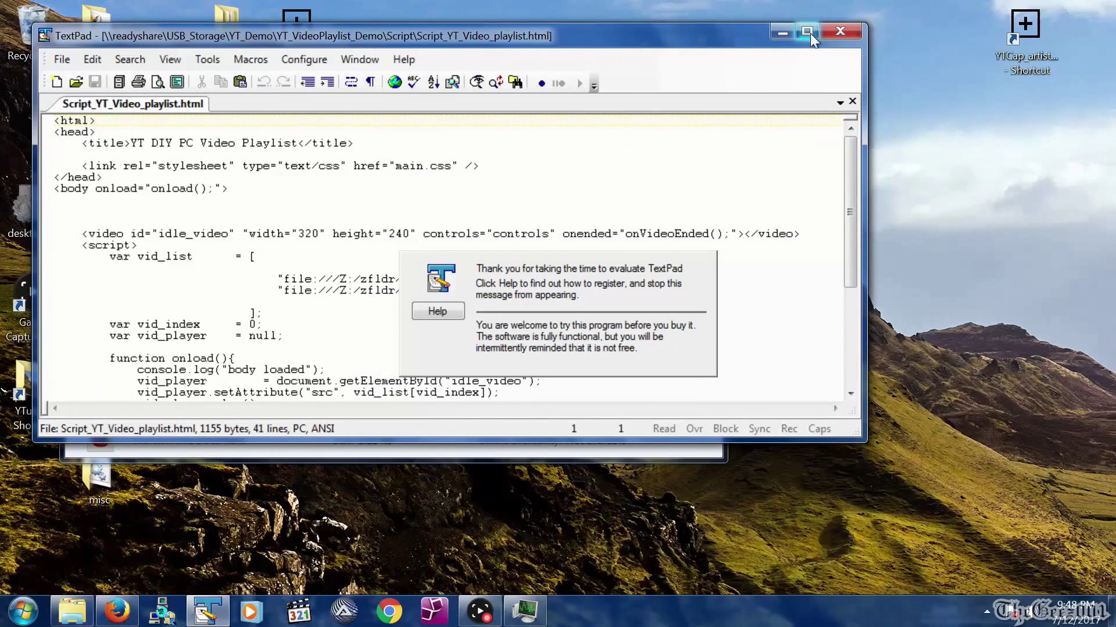
Maximize TextPad, retitle the page YT Holmes Video Playlist and clear the sample video paths.
left_click(807, 32)
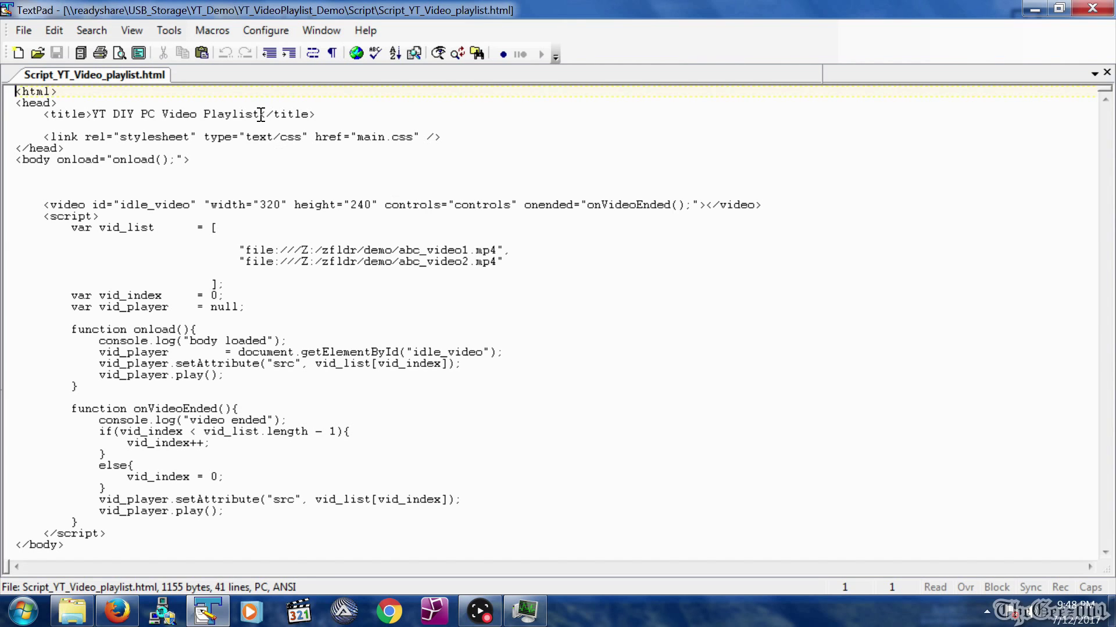
left_click_drag(261, 114, 108, 108)
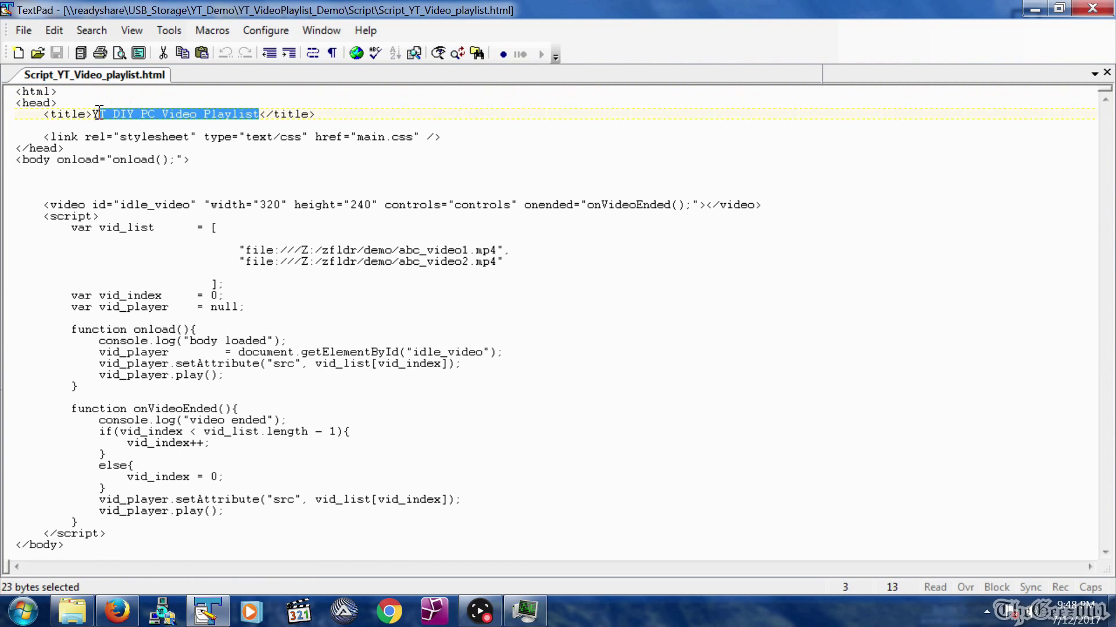
left_click_drag(505, 261, 138, 260)
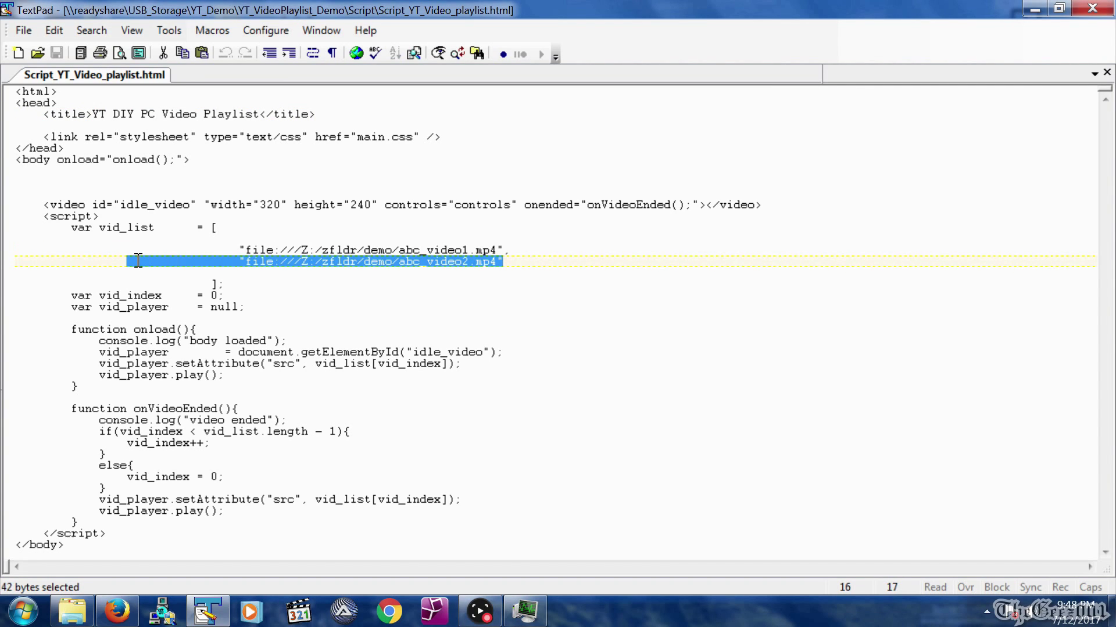
left_click(240, 248)
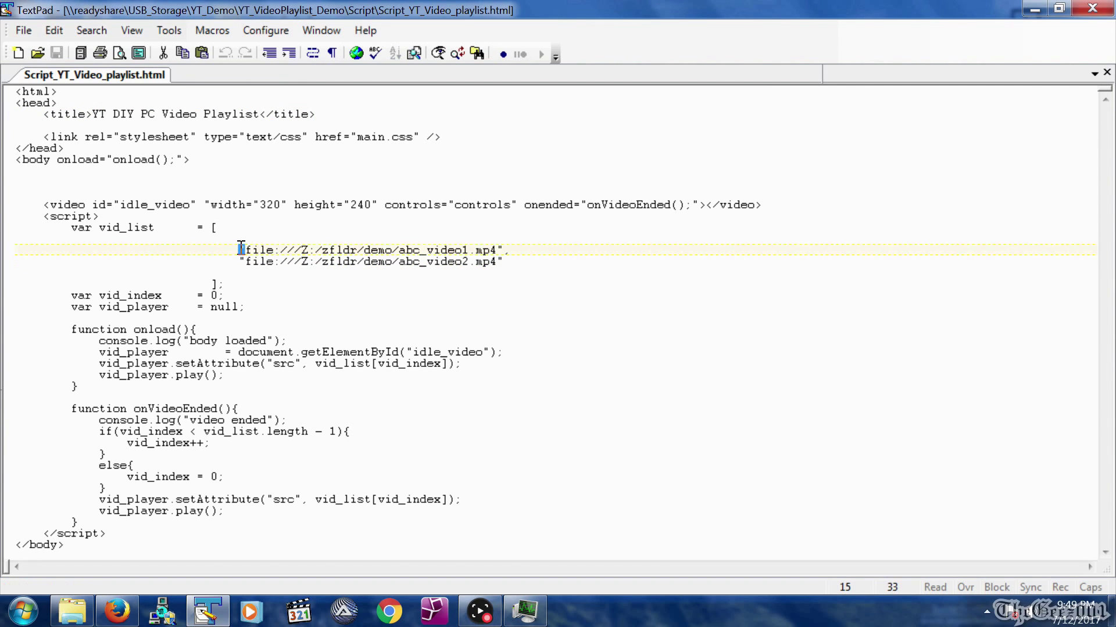
left_click(501, 250)
left_click(545, 260)
type("\"file:///Z:/zfldr/demo/abc_video1.mp4\",")
left_click(1, 254)
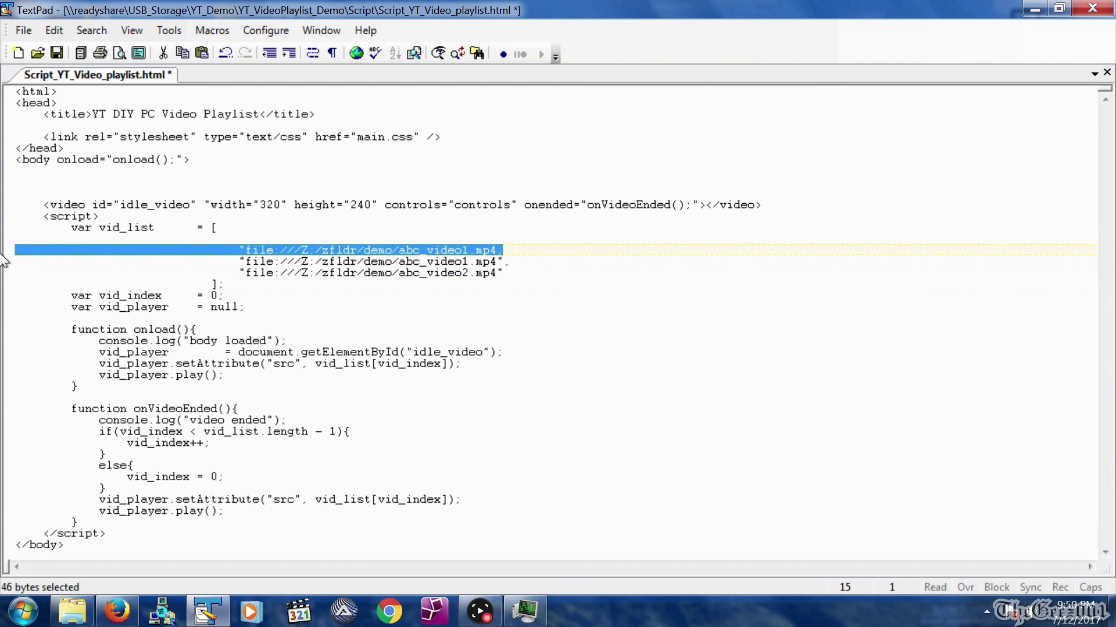
left_click(536, 254)
Save the script as Script_YT_Video_Holmes_playlist.html.
key("F12")
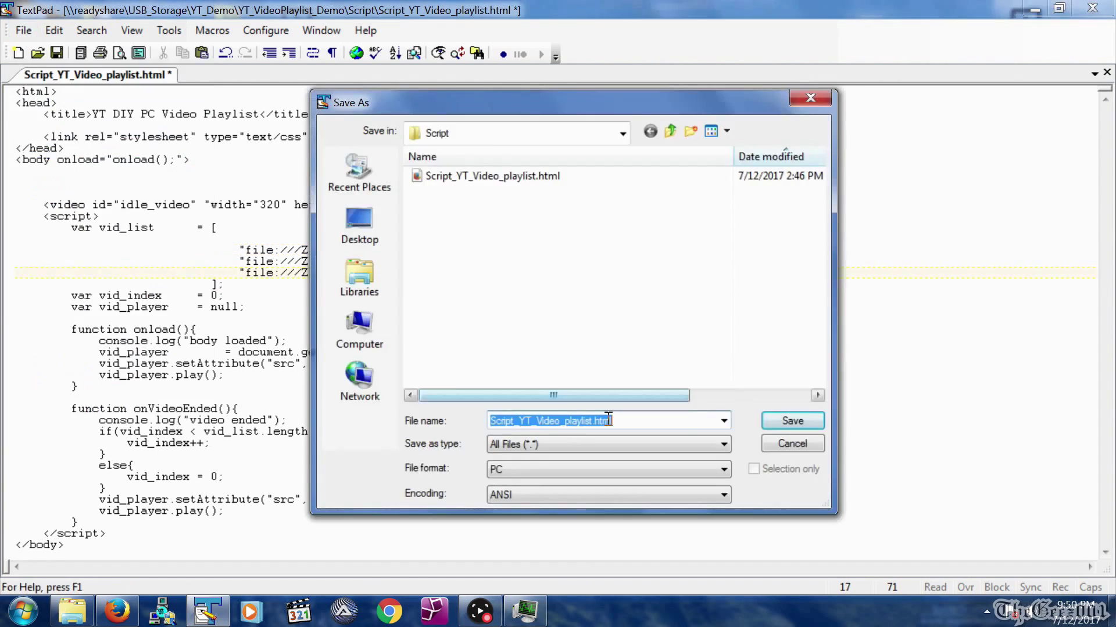
left_click(561, 418)
type("Holmes_")
key("Return")
left_click(161, 114)
left_click(23, 31)
left_click(50, 130)
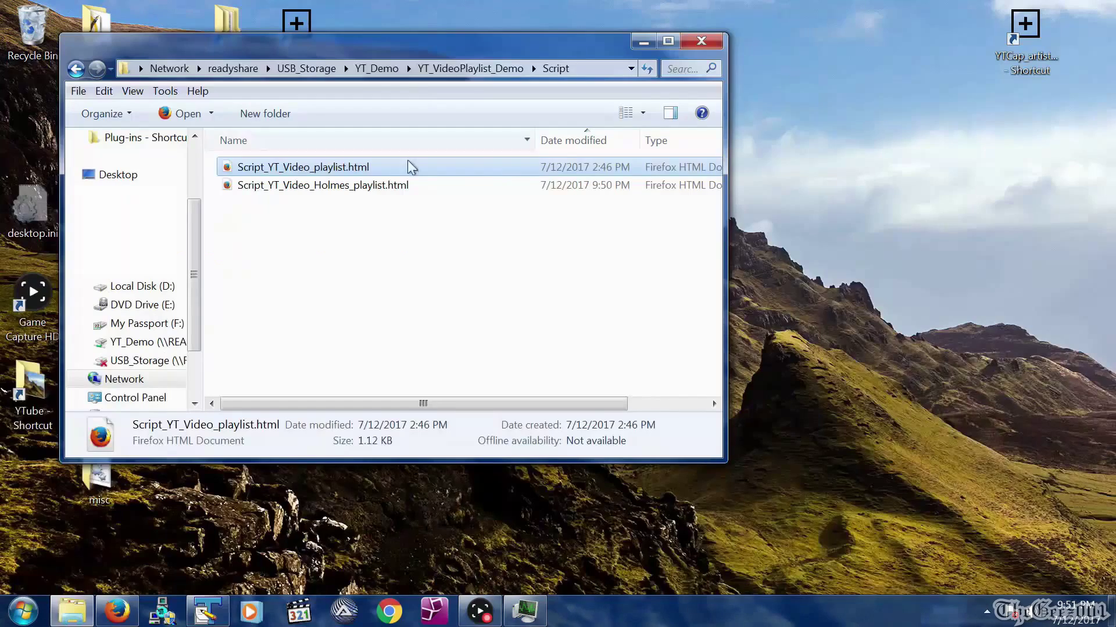
left_click(527, 69)
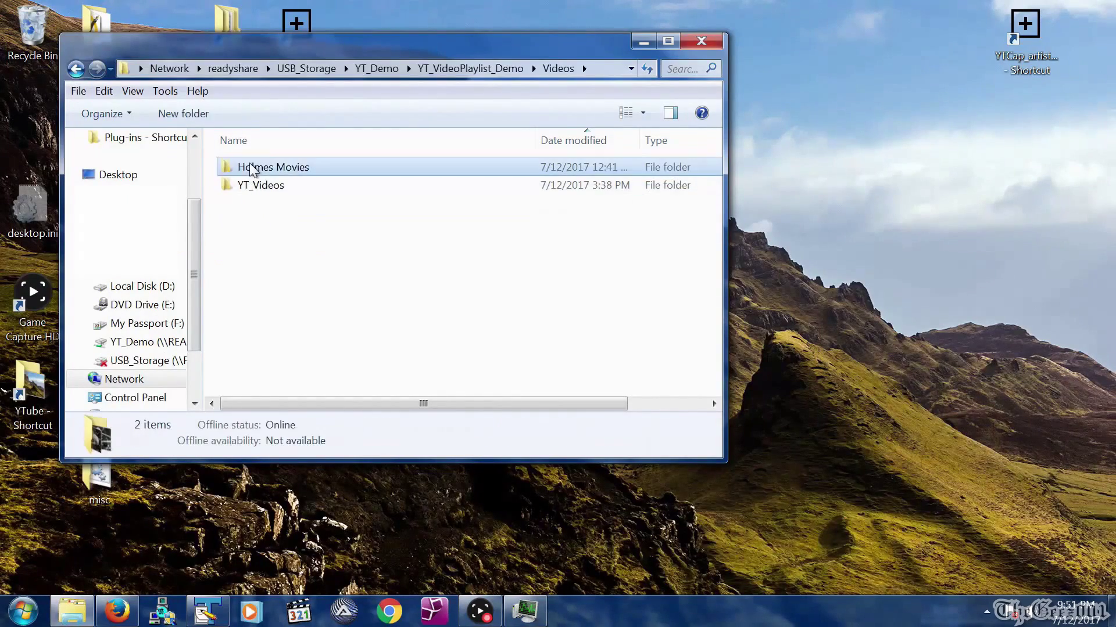
In Firefox, select the whole Holmes Movies listing and copy its file URLs with Copy Urls Expert.
double_click(249, 168)
left_click(567, 71)
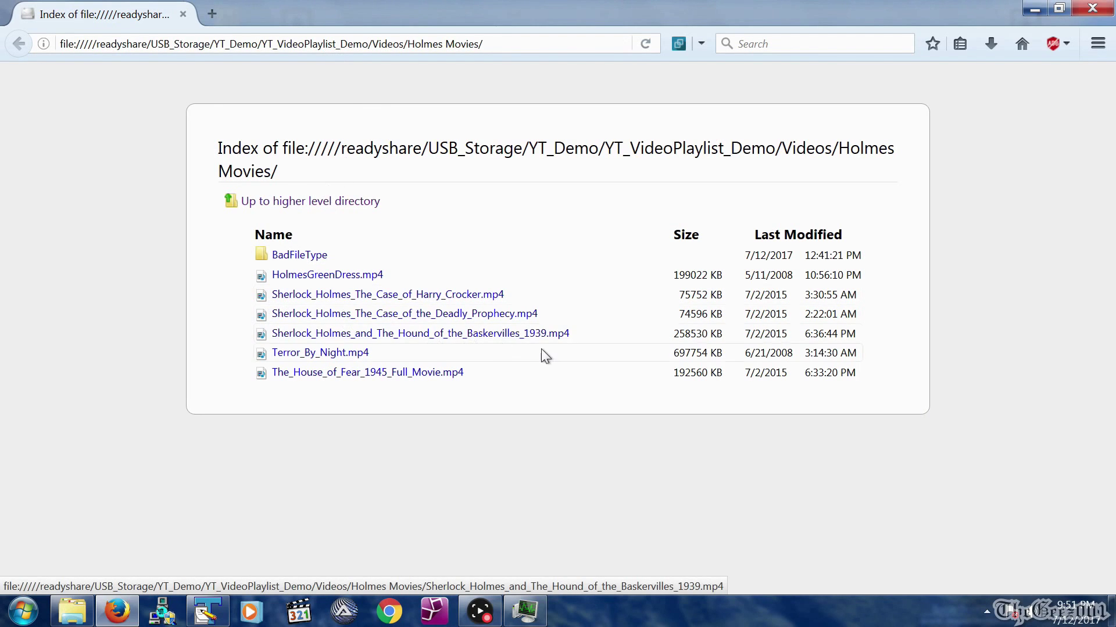
right_click(137, 224)
left_click(180, 312)
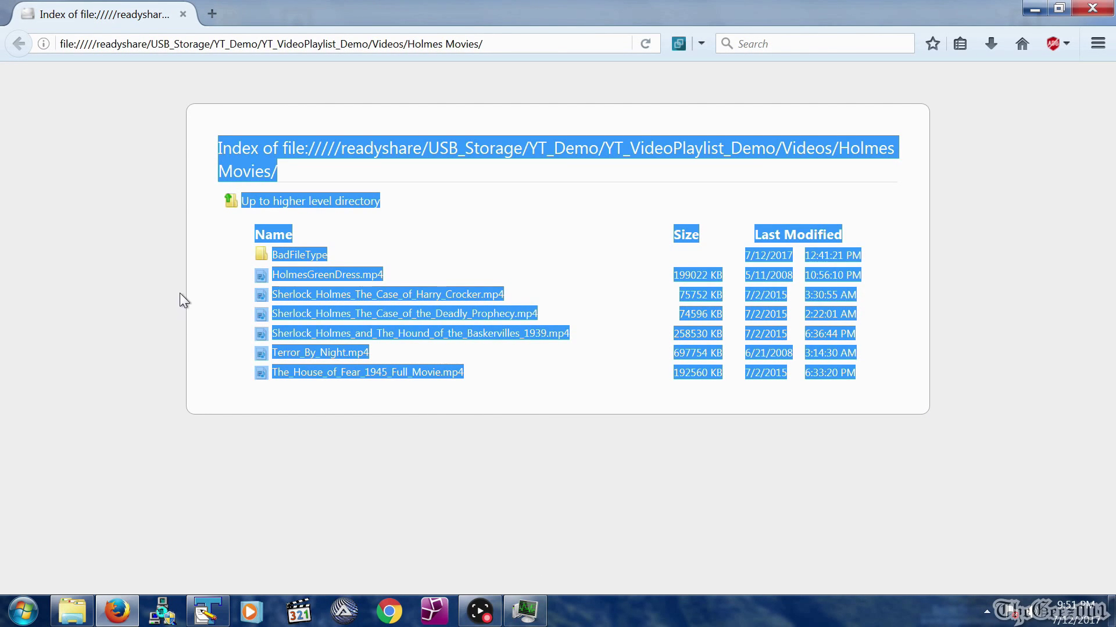
right_click(243, 286)
mouse_move(287, 311)
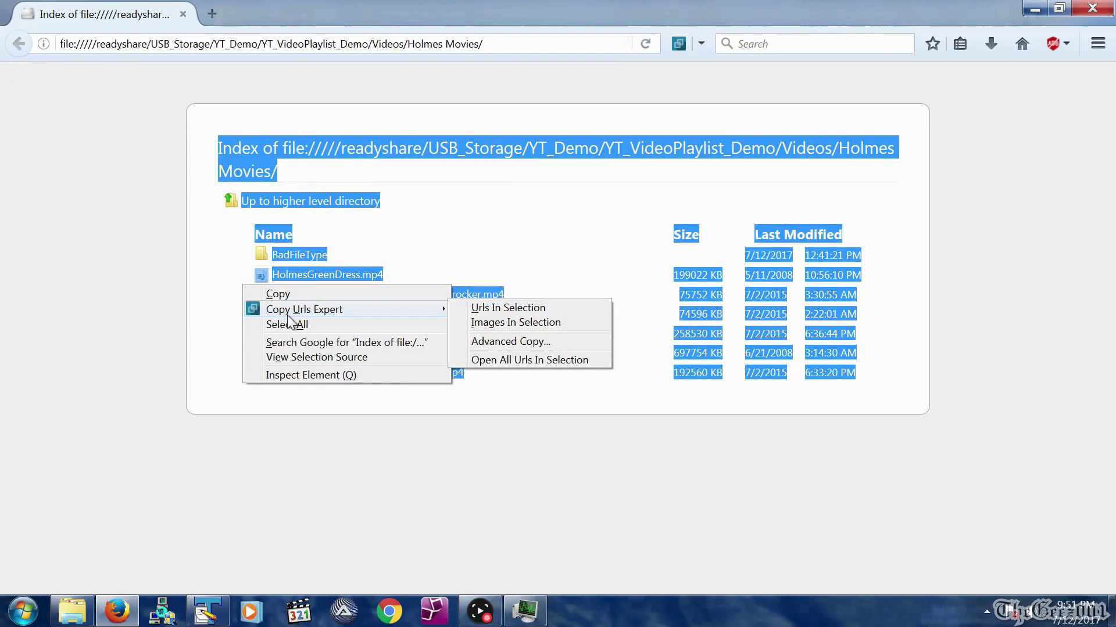
left_click(508, 324)
left_click(206, 626)
Paste the copied URLs into a new document and delete the two folder-only header lines.
left_click(18, 54)
key("ctrl+v")
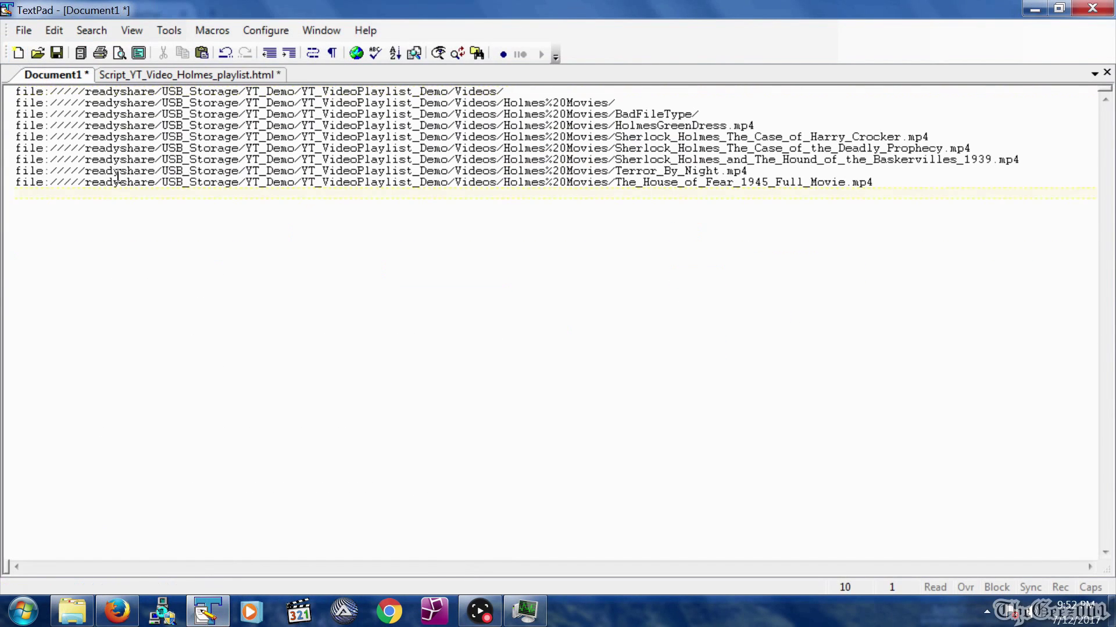
left_click_drag(702, 114, 15, 91)
key("Delete")
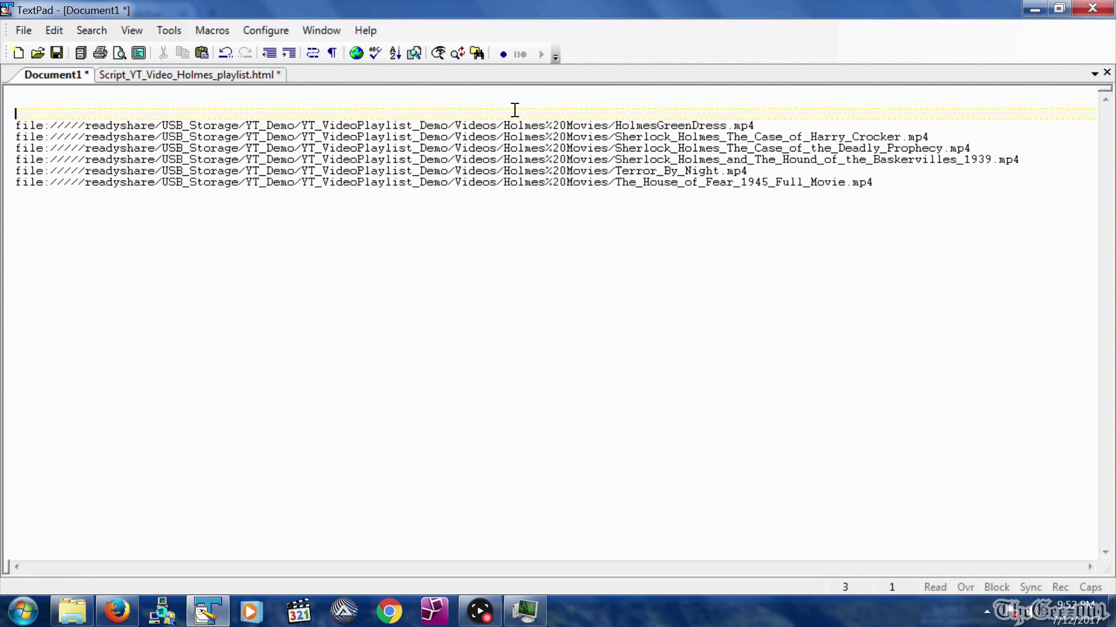
Replace every file: with "file: to put a quote before each path.
left_click_drag(18, 126, 50, 126)
left_click(92, 31)
left_click(130, 133)
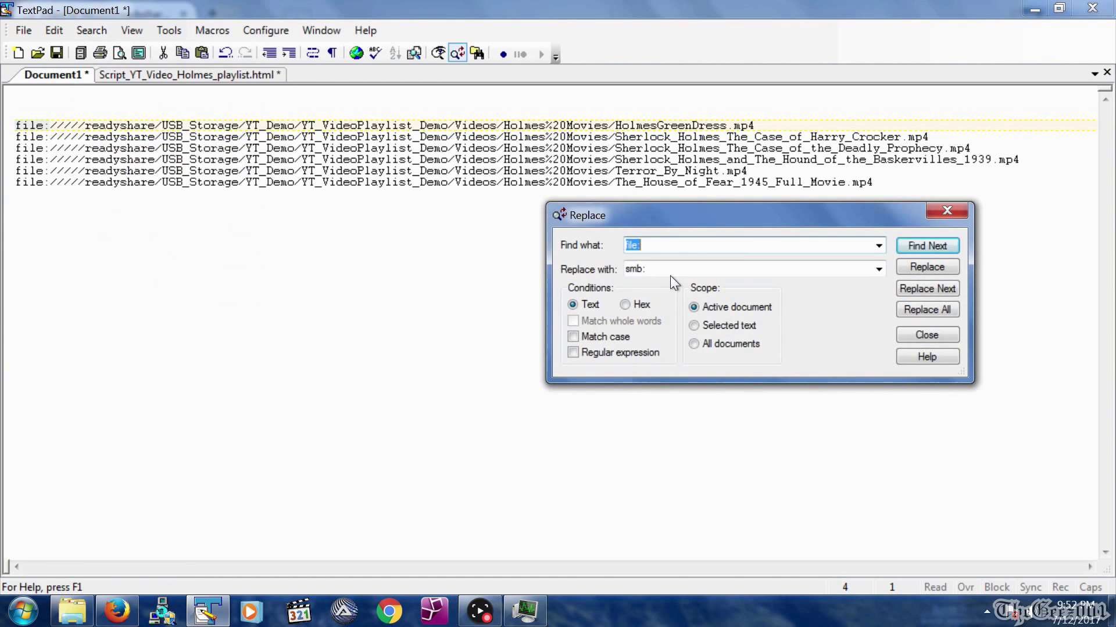
key("Tab")
type("\"")
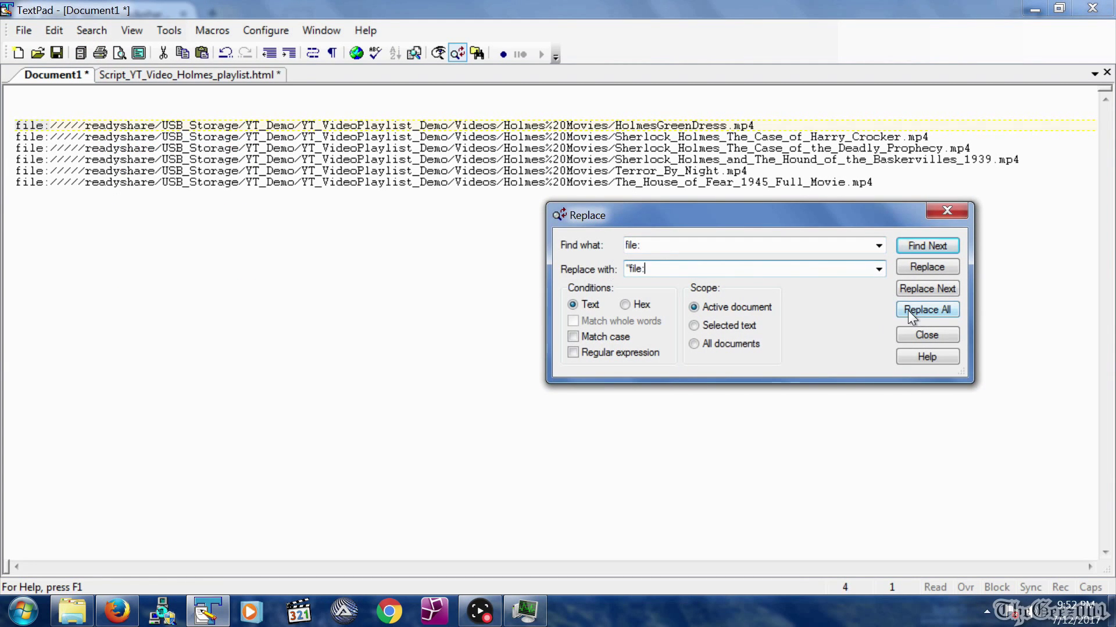
type("file:")
left_click(908, 311)
left_click(926, 335)
Replace every .mp4 with .mp4", to close each path with a quote and comma.
left_click_drag(760, 125, 733, 126)
key("ctrl+c")
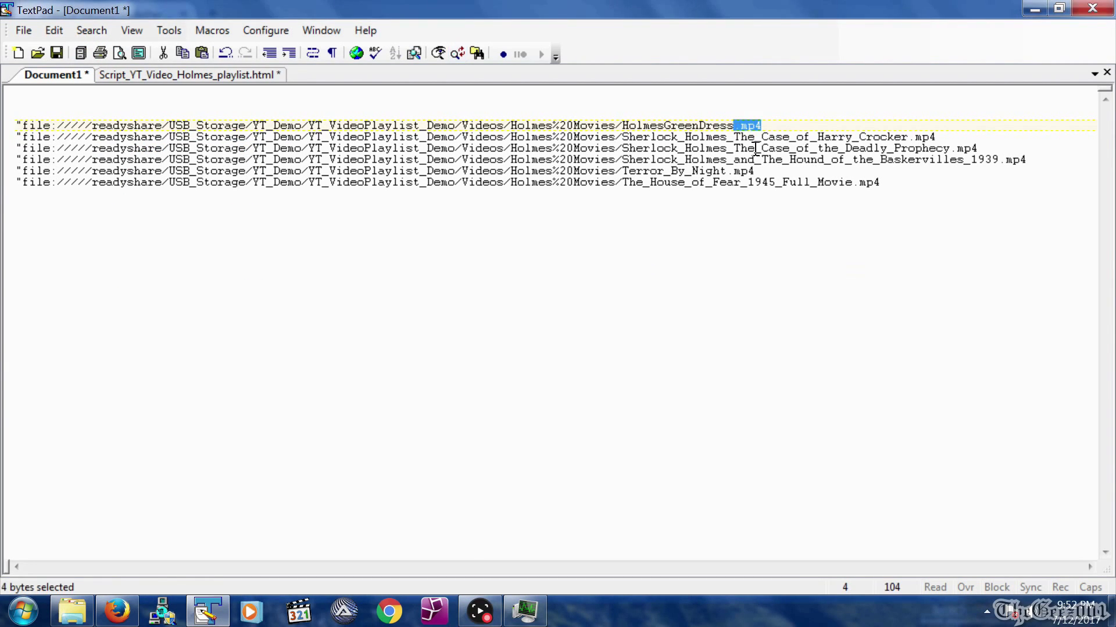
left_click(92, 32)
left_click(129, 132)
triple_click(655, 269)
key("ctrl+v")
type("\",")
left_click(927, 310)
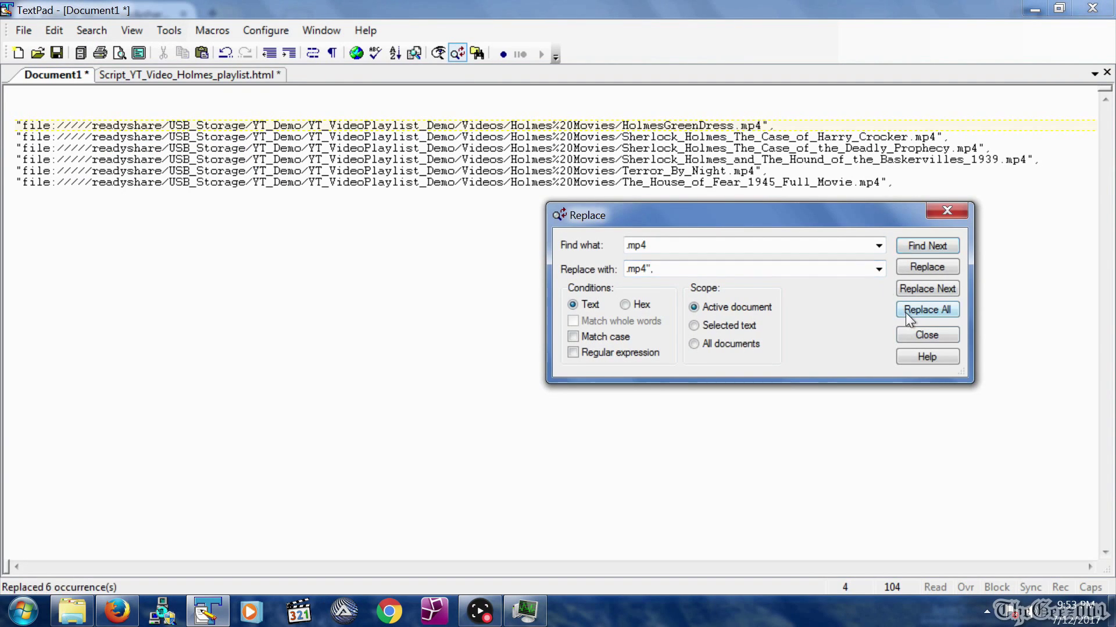
left_click(927, 336)
Paste the six quoted paths into the Holmes script's vid_list and indent them.
left_click_drag(906, 182, 5, 126)
key("ctrl+c")
left_click(186, 74)
key("ctrl+v")
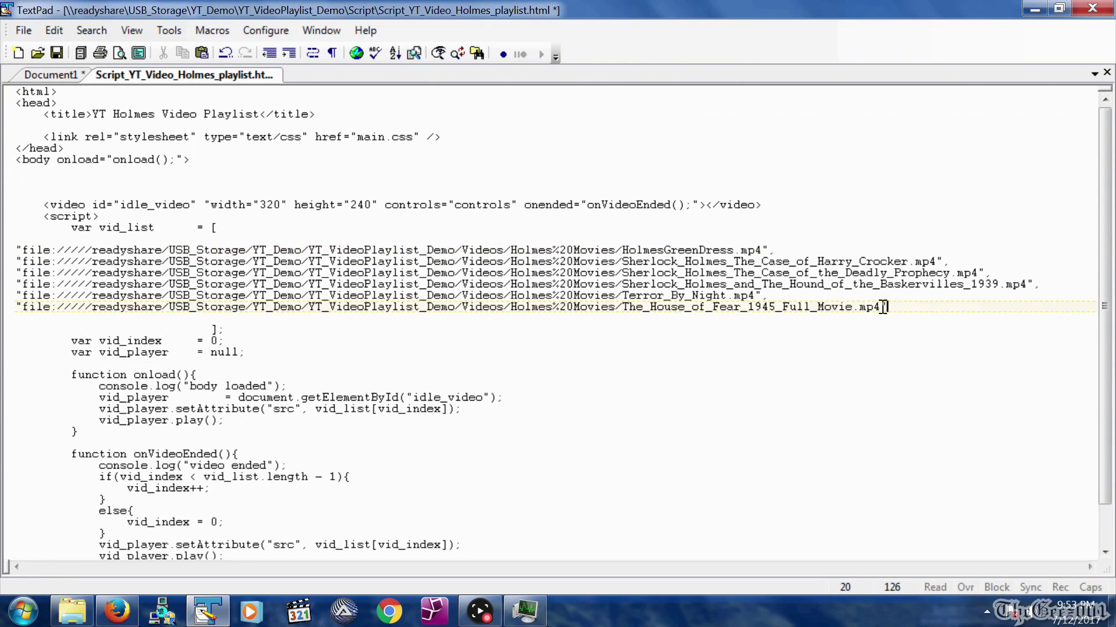
left_click_drag(895, 309, 14, 250)
left_click(54, 30)
left_click(93, 306)
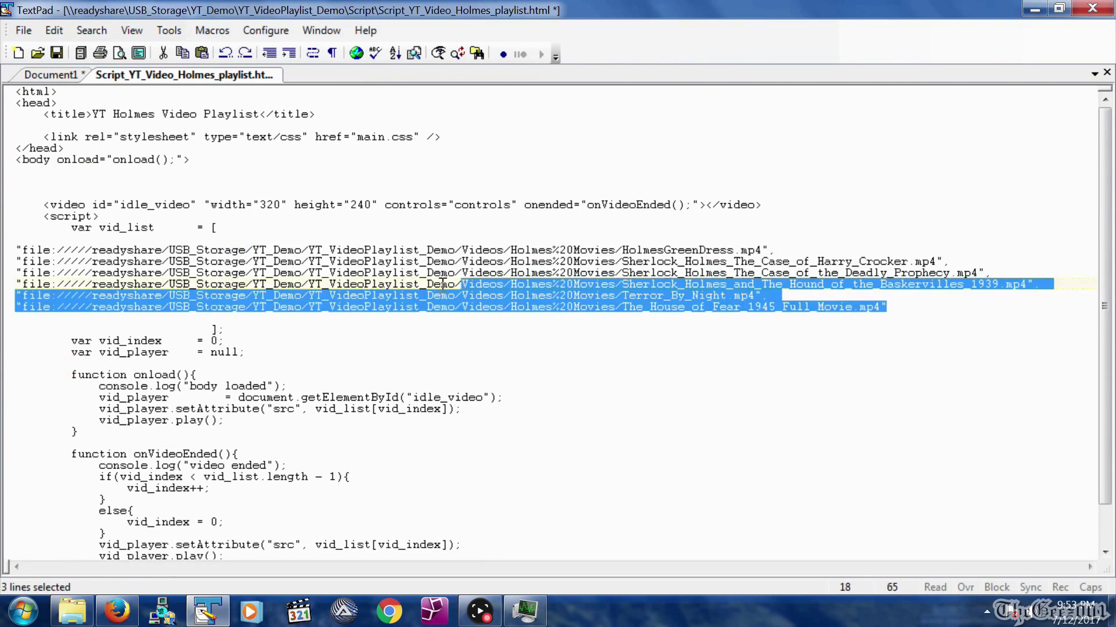
key("Tab")
key("Tab")
key("Tab")
key("Tab")
key("Tab")
left_click(1, 299)
scroll(492, 266, "right", 3)
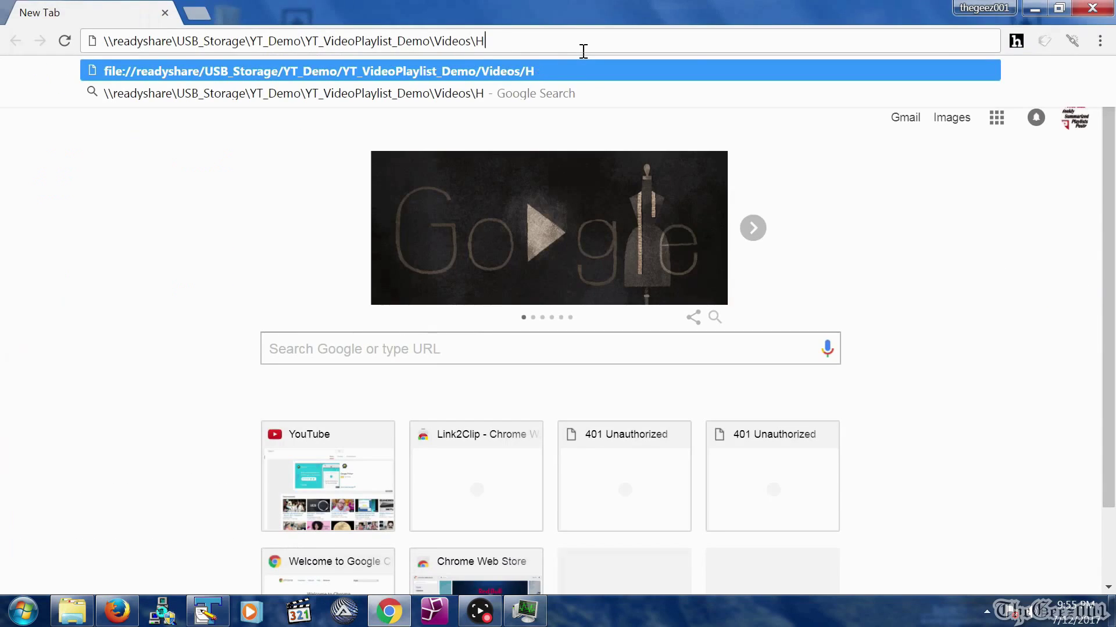
Open Script_YT_Video_Holmes_playlist.html from the YT_VideoPlaylist_Demo Script folder in Chrome.
key("BackSpace")
key("BackSpace")
key("BackSpace")
key("BackSpace")
key("BackSpace")
key("BackSpace")
key("BackSpace")
key("BackSpace")
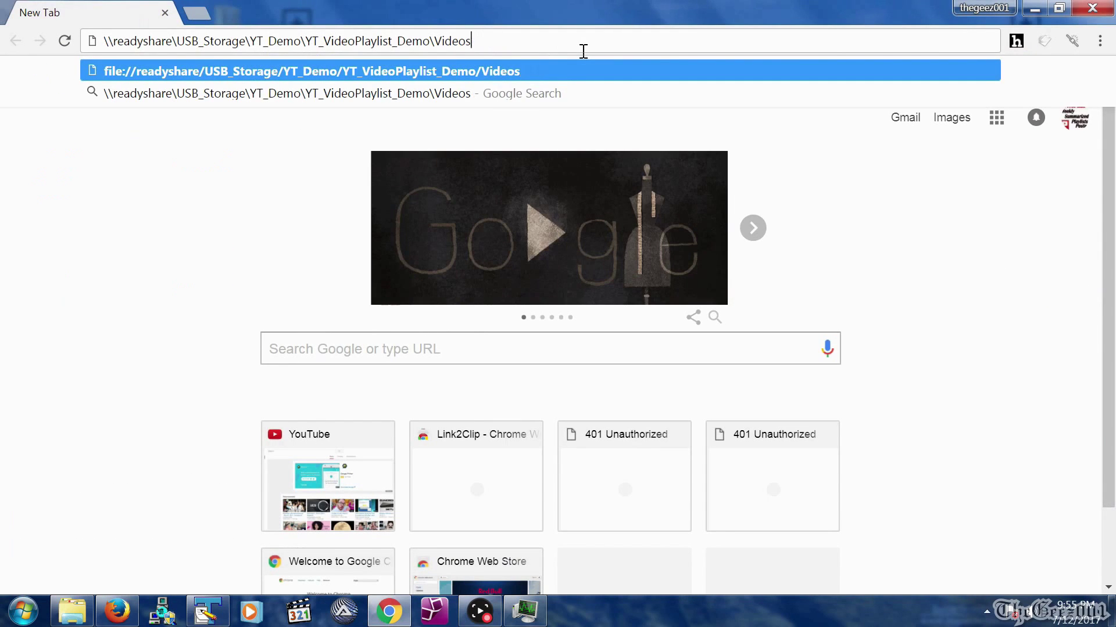
key("Return")
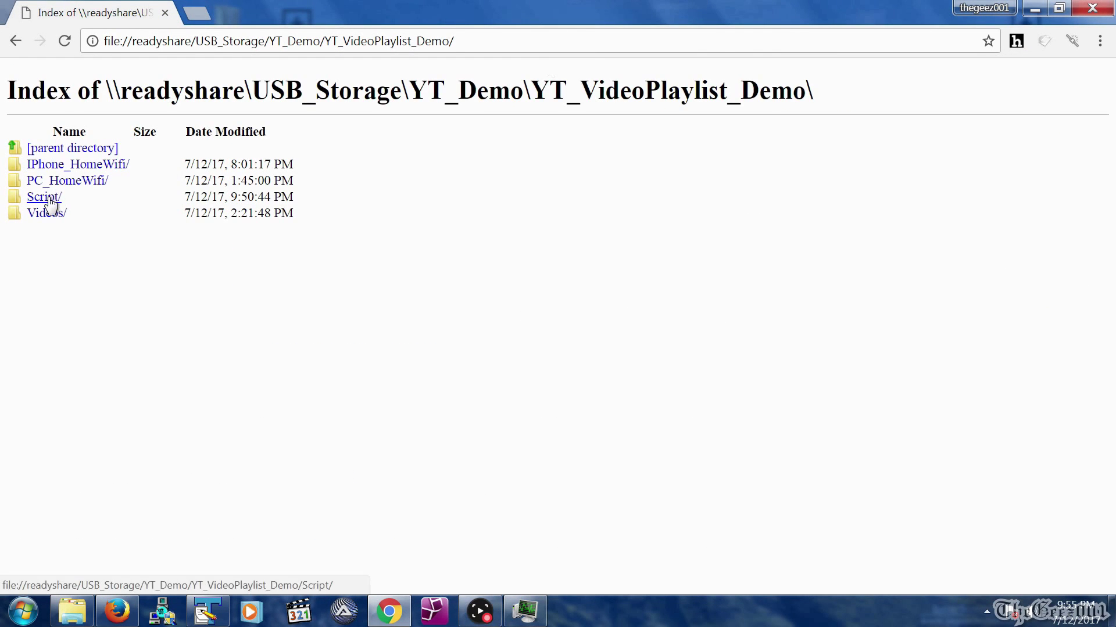
left_click(51, 202)
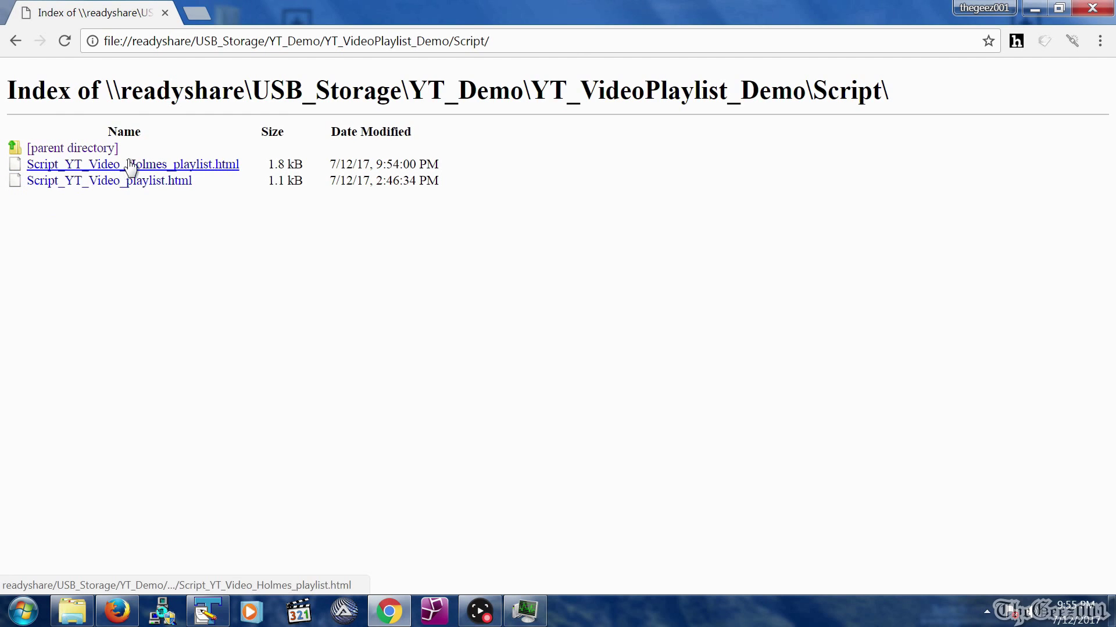
left_click(203, 166)
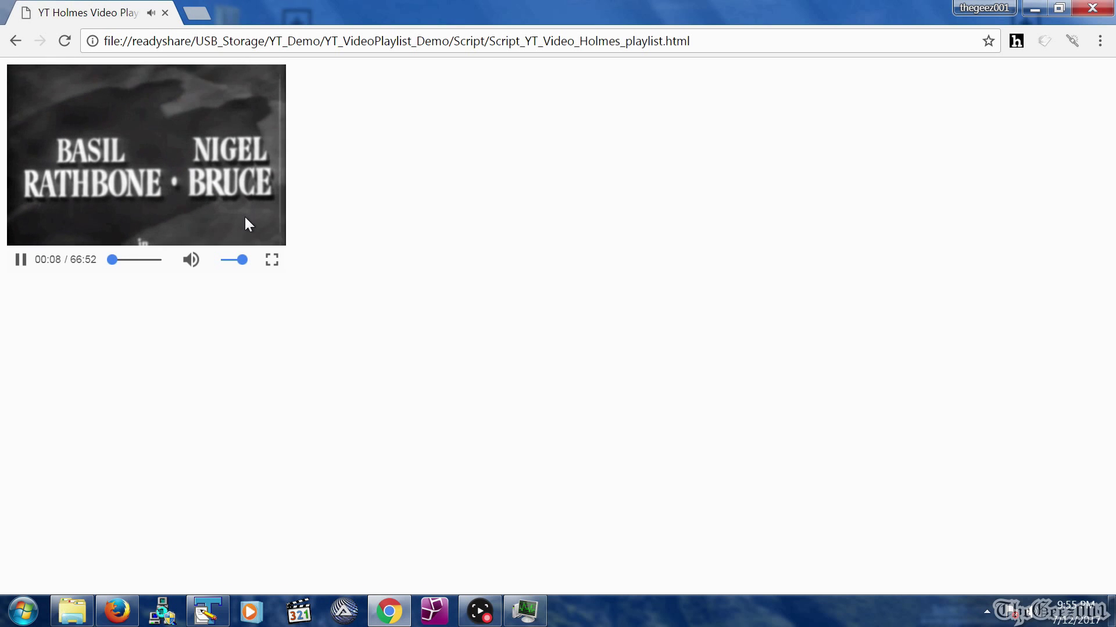
Watch the first movie full screen, exit, pause it and seek to about 80%.
left_click(271, 261)
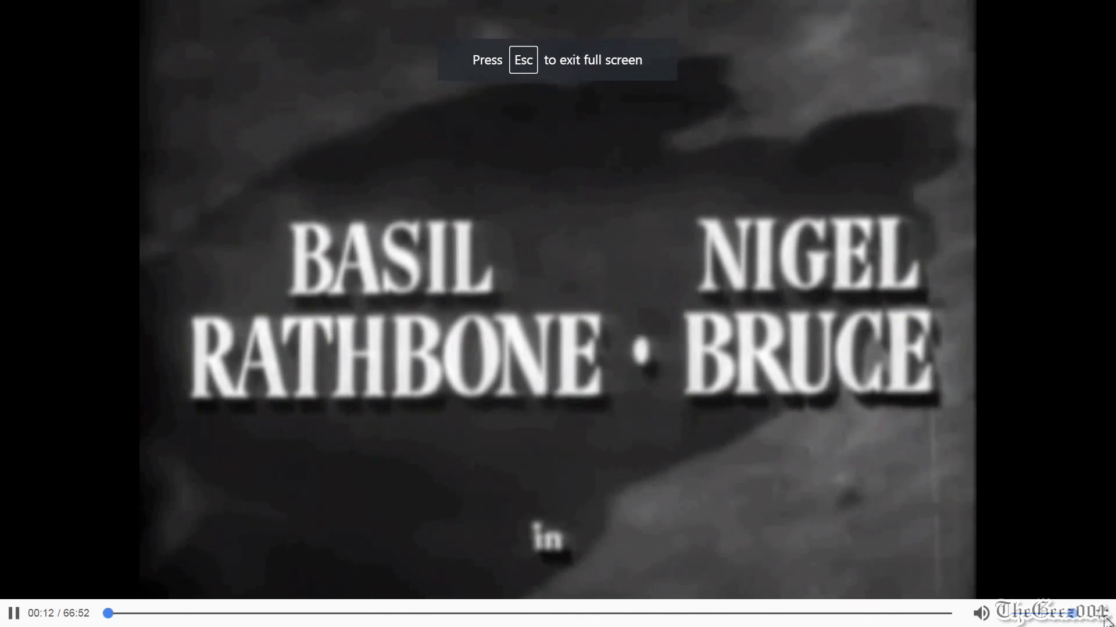
key("Escape")
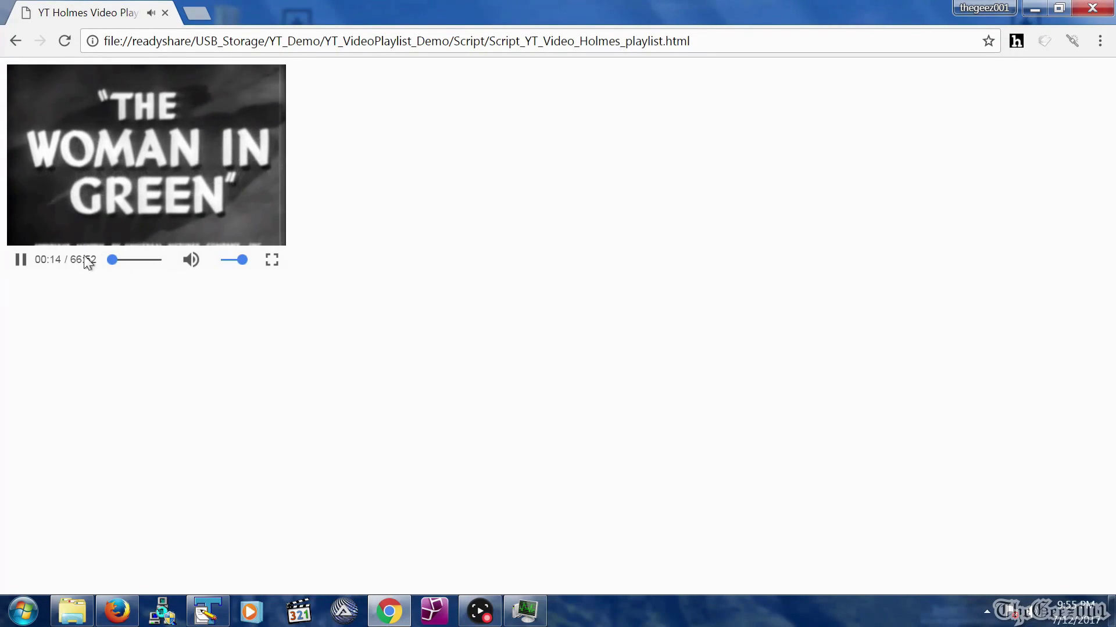
left_click(22, 262)
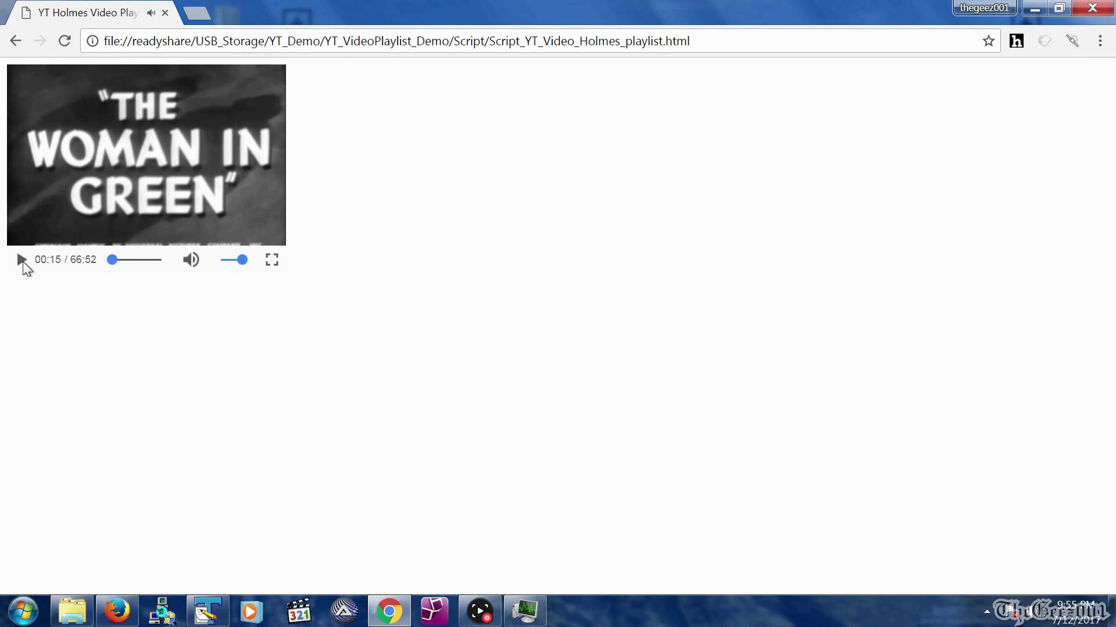
left_click(152, 260)
Skip to the end of the first movie and drag Pursuit_to_Algiers.avi onto Chrome.
left_click_drag(153, 259, 164, 265)
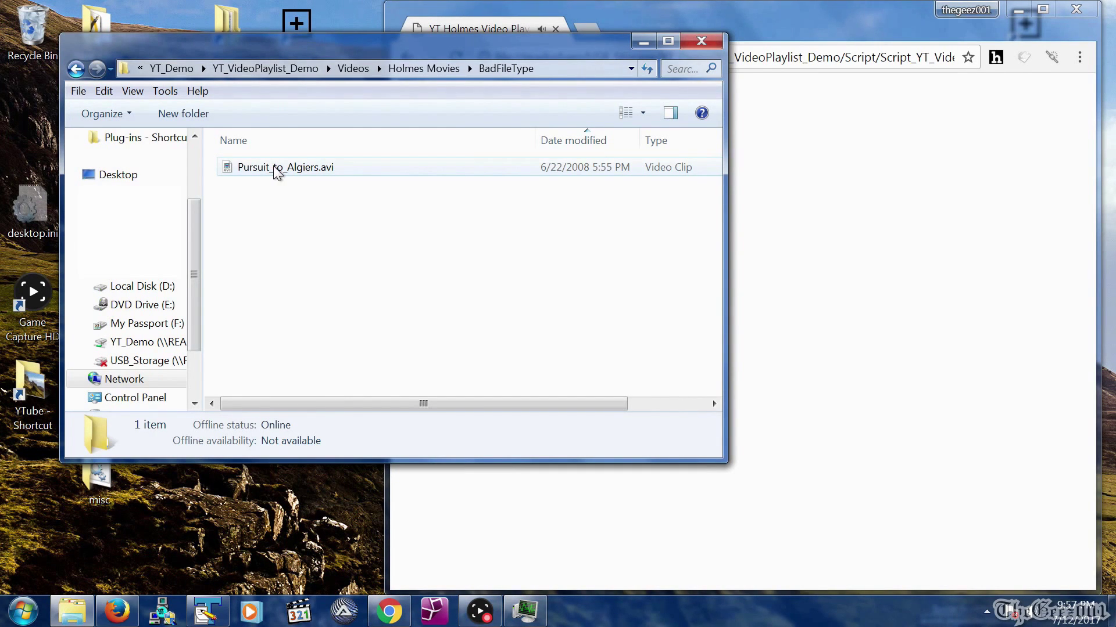
left_click_drag(276, 173, 871, 244)
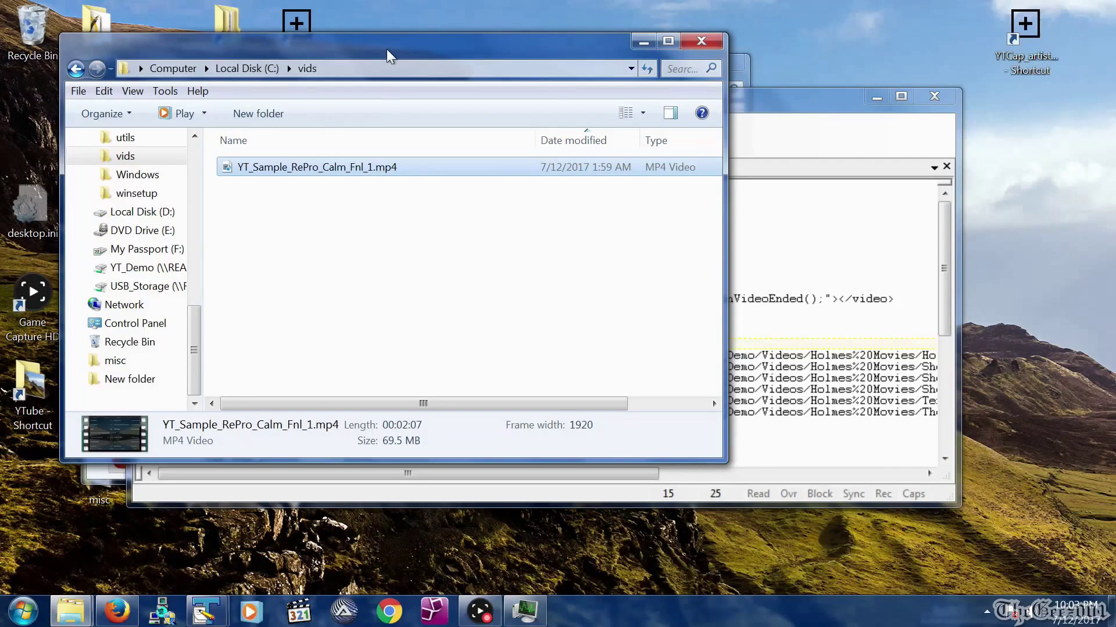
Copy the link location of YT_Sample_RePro_Calm_Fnl_1.mp4 from Firefox's file:///c:/vids/ listing, then minimize Firefox.
left_click(379, 66)
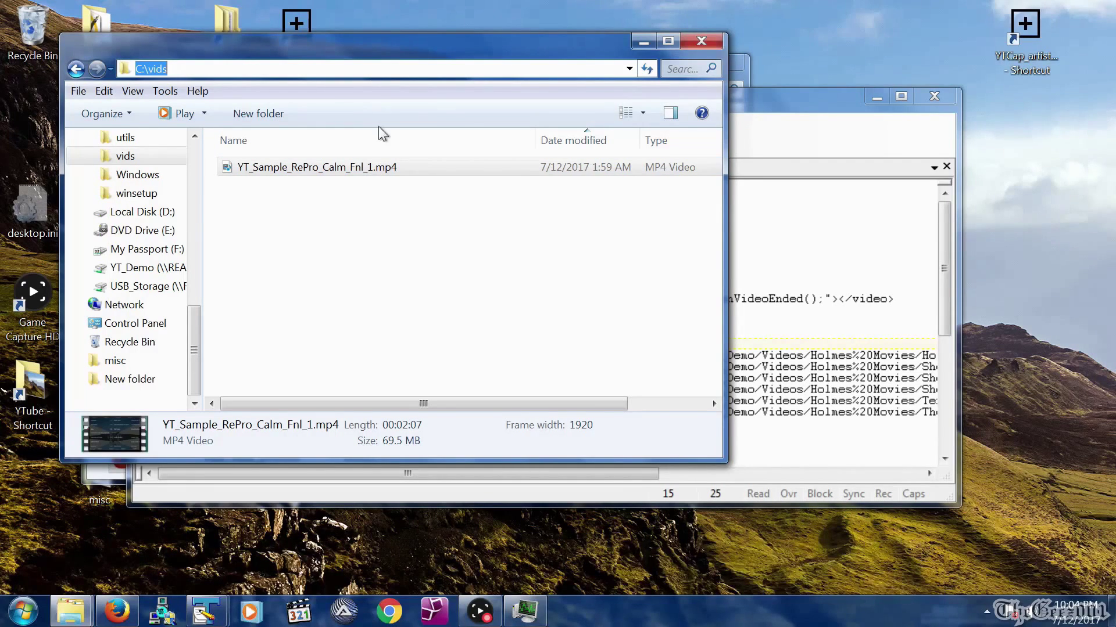
left_click(117, 611)
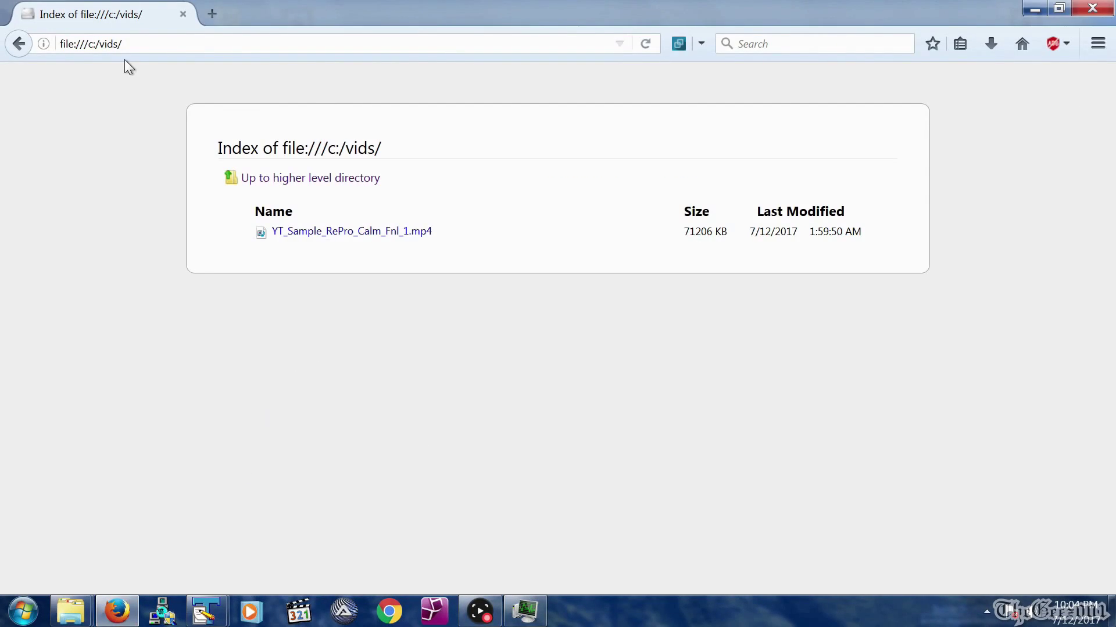
left_click(166, 48)
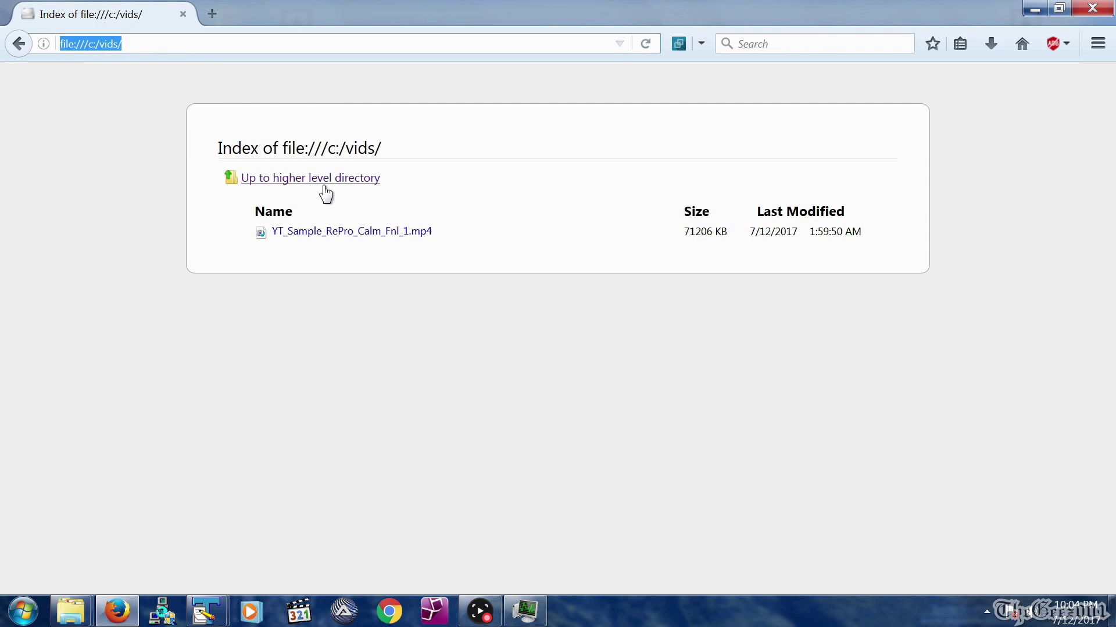
right_click(345, 235)
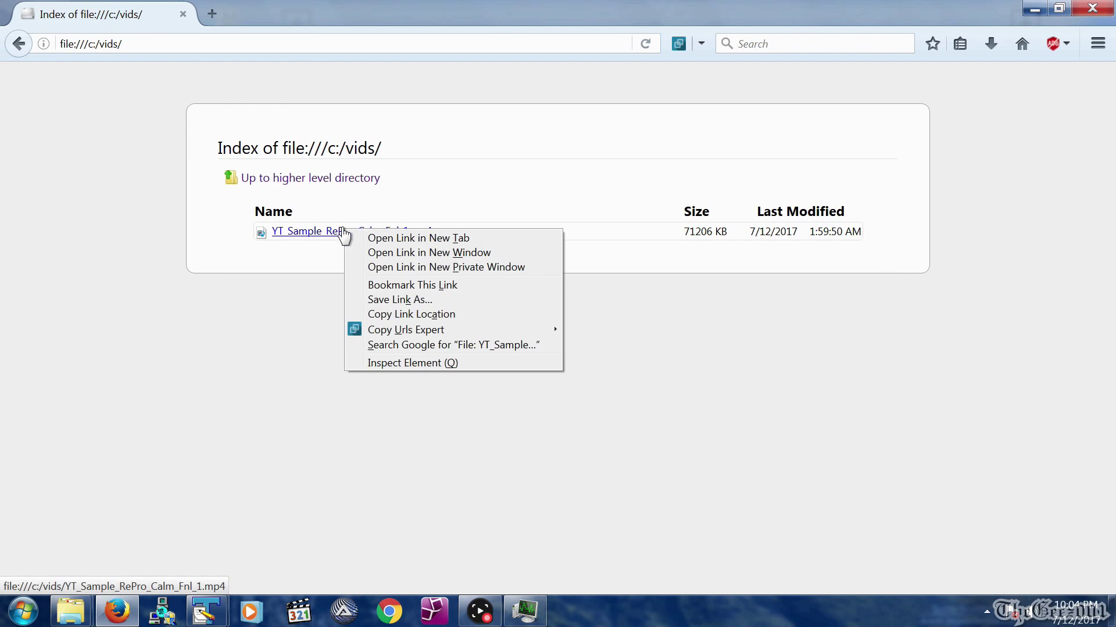
left_click(405, 315)
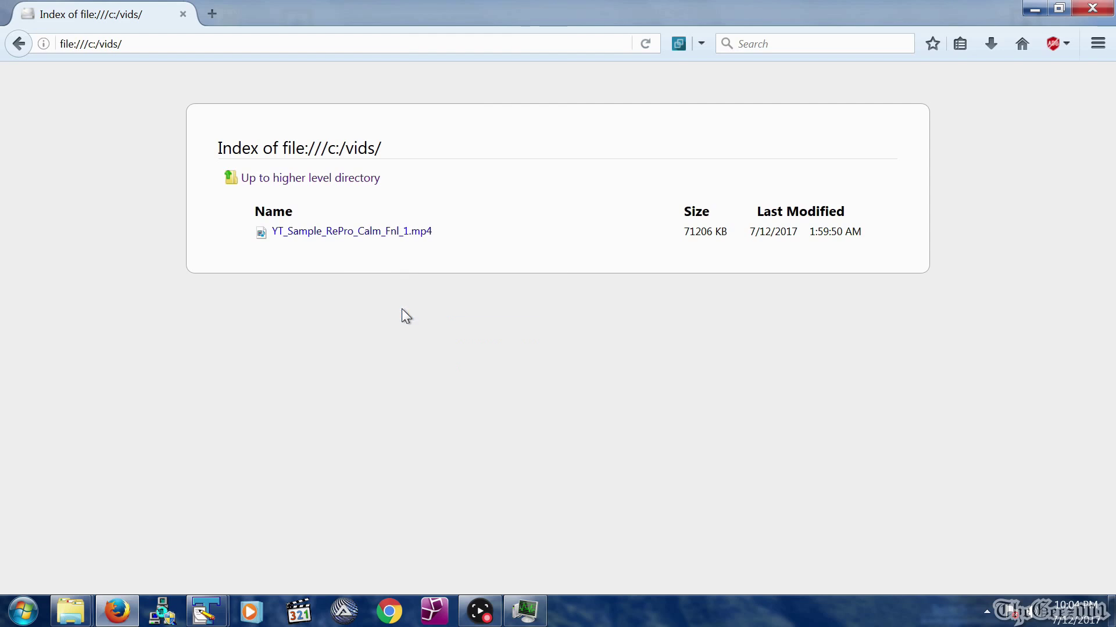
left_click(1036, 10)
Add "file:///c:/vids/YT_Sample_RePro_Calm_Fnl_1.mp4", as the first vid_list entry, save, and close TextPad.
left_click(797, 239)
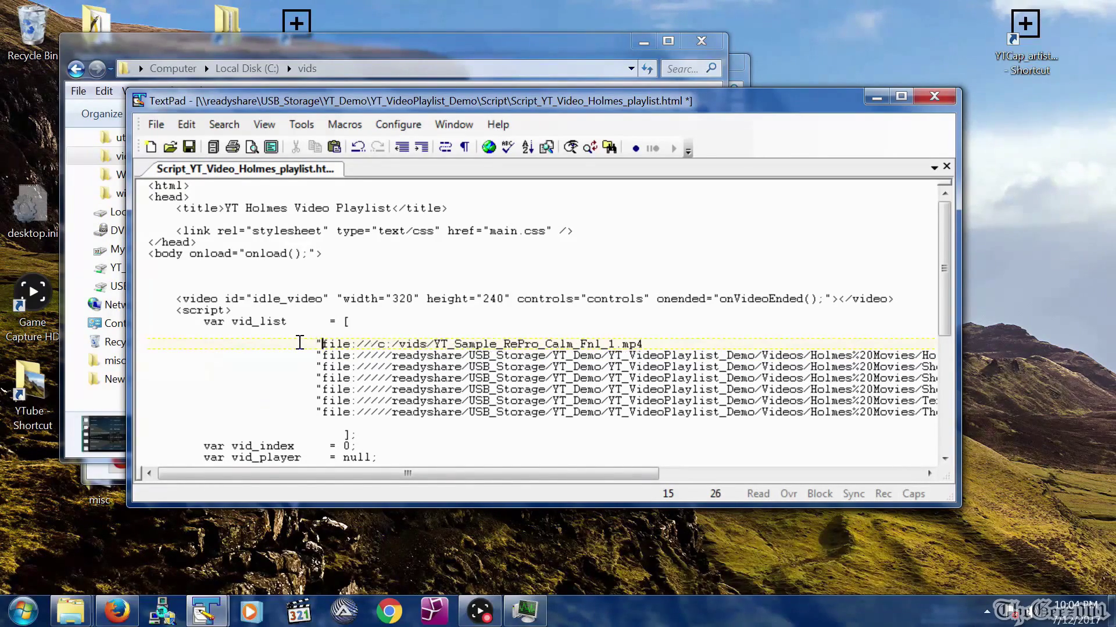
left_click(155, 125)
left_click(174, 225)
left_click(934, 97)
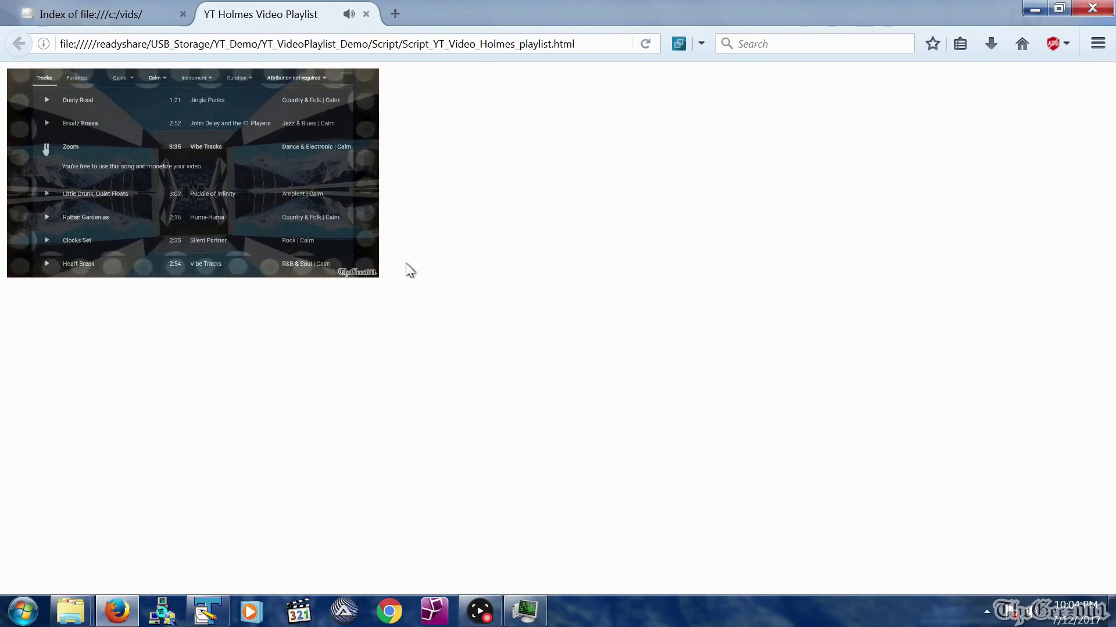
Switch the c:/vids sample video on the Holmes playlist page to full screen.
mouse_move(362, 267)
left_click(367, 265)
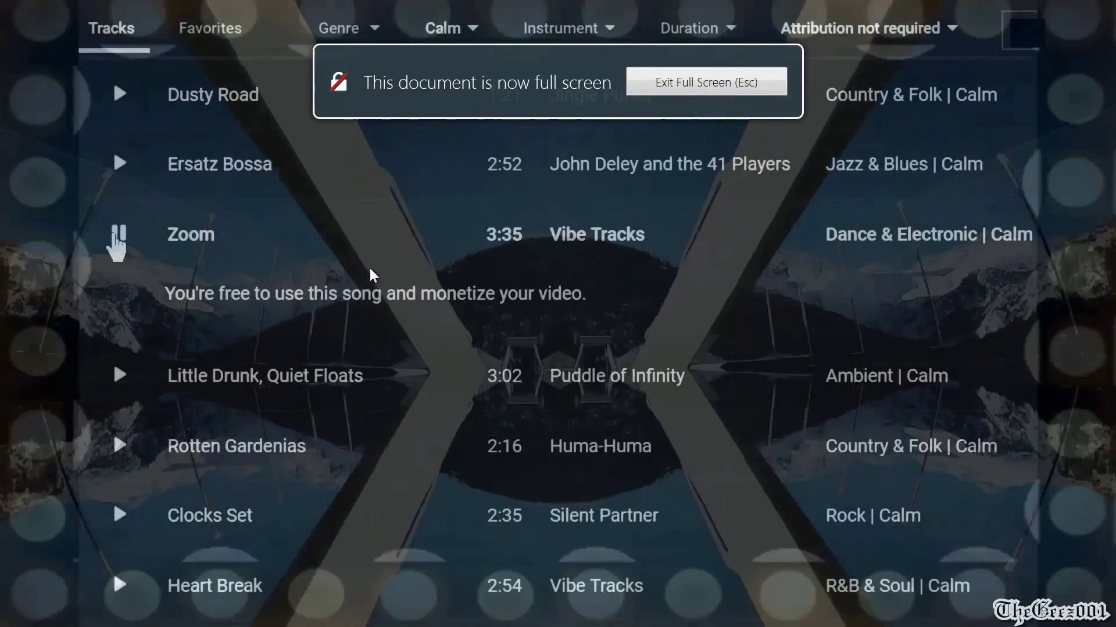